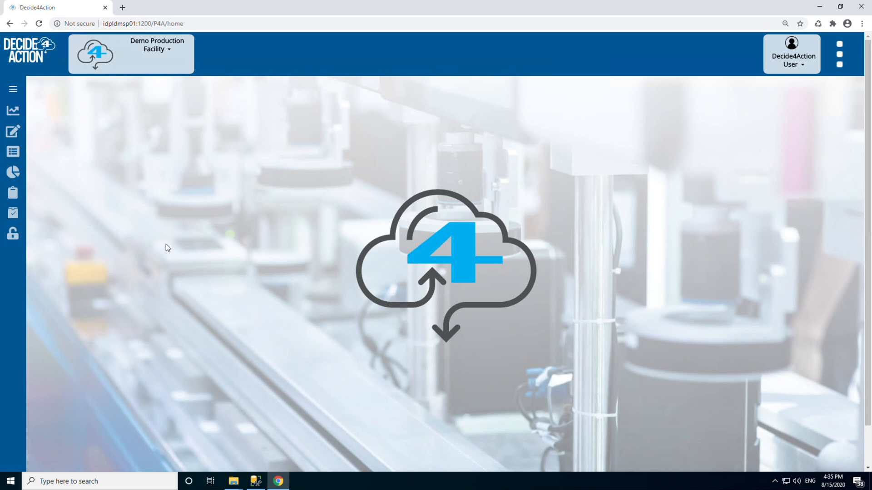
Step: Open the Line Setup form and, for Line 5, choose shift 1 and the Rinse L5 (30 mins) sanitation
mouse_move(18, 133)
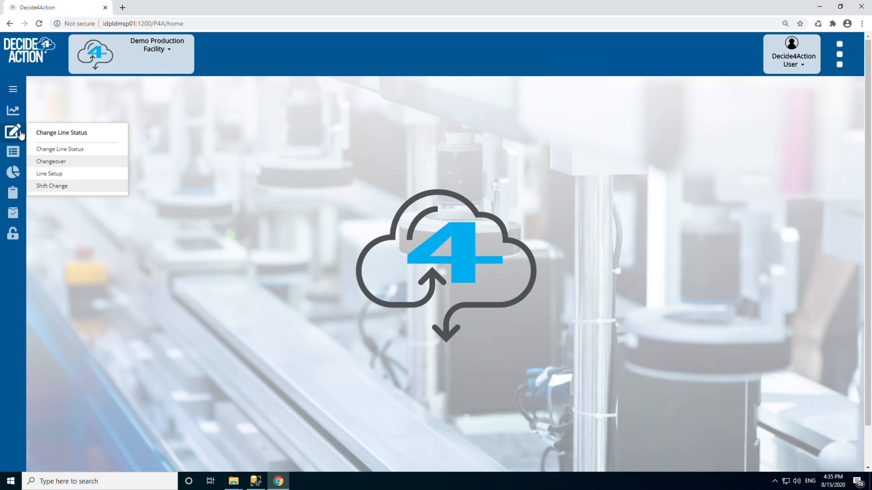
click(62, 175)
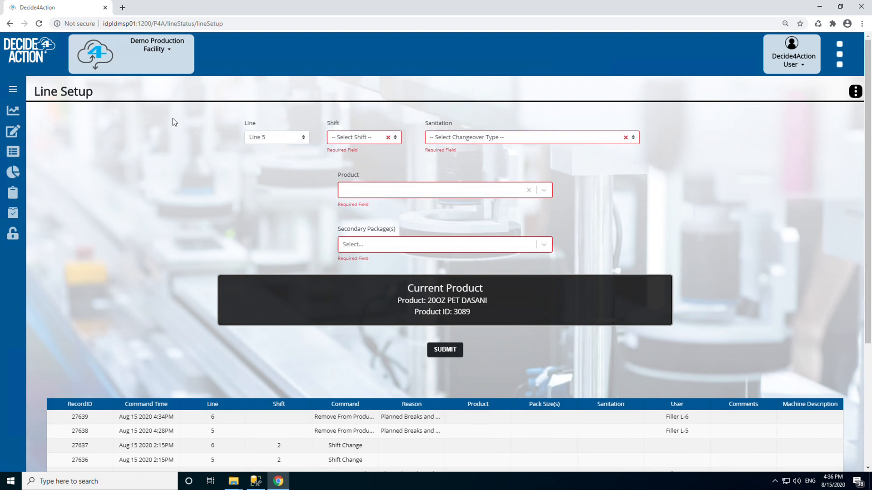
click(282, 138)
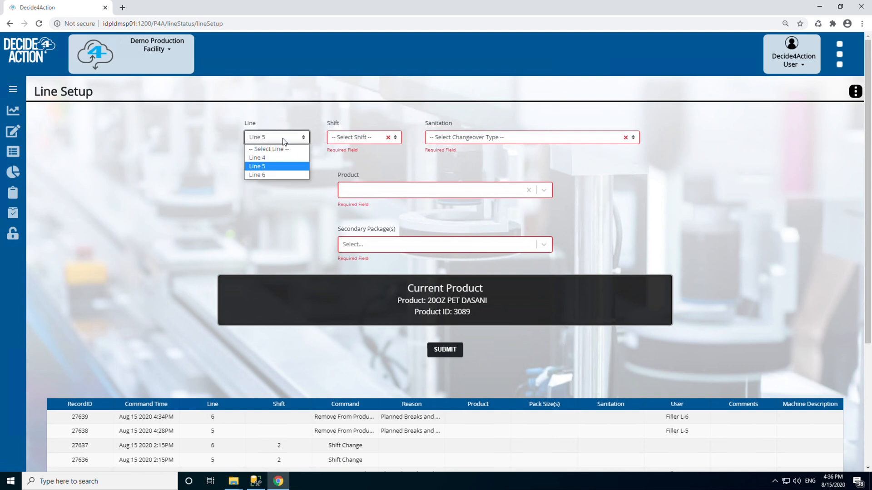
click(284, 138)
click(340, 140)
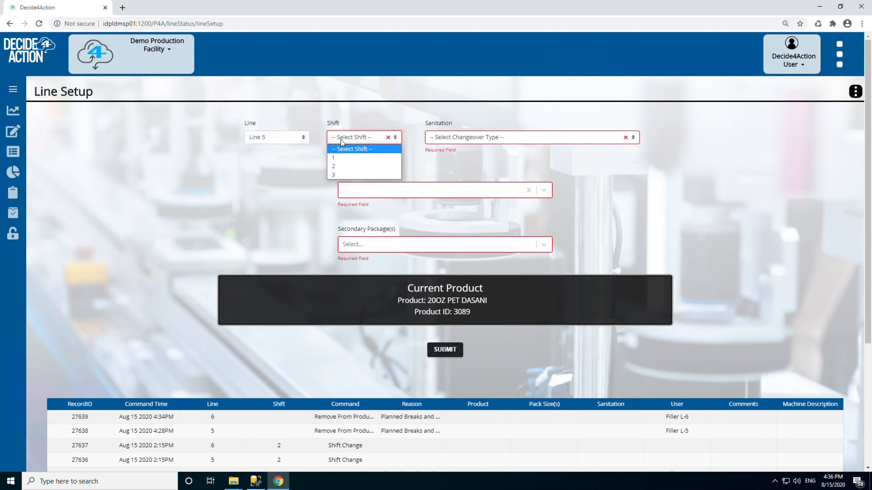
click(347, 161)
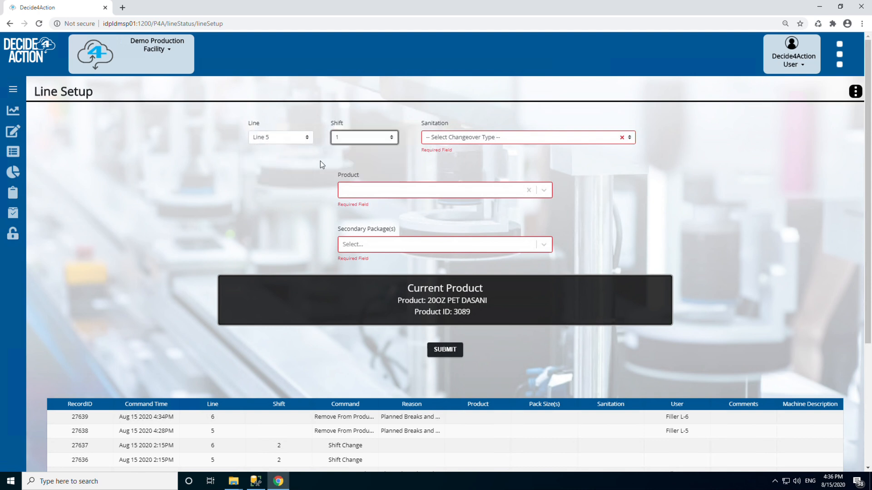
click(473, 140)
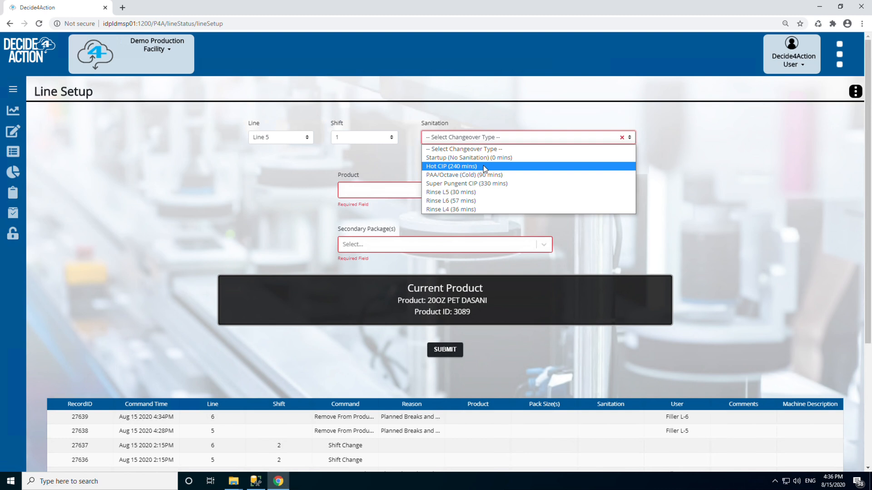
click(486, 192)
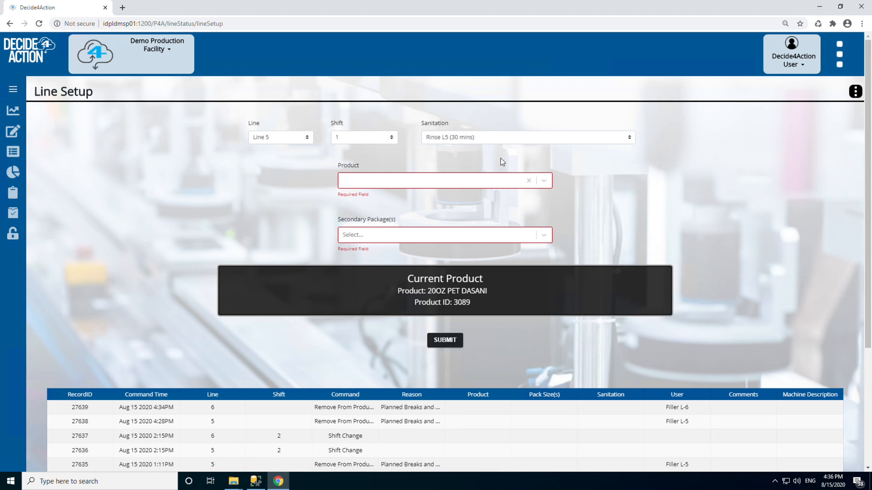
Step: Choose .5L PET DASANI as the line setup's product and 24pk as its secondary package
click(449, 180)
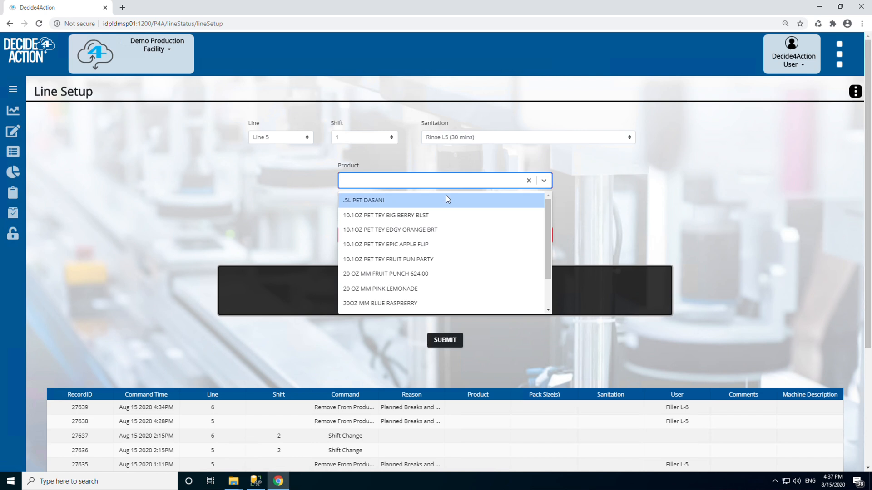
click(446, 195)
click(410, 220)
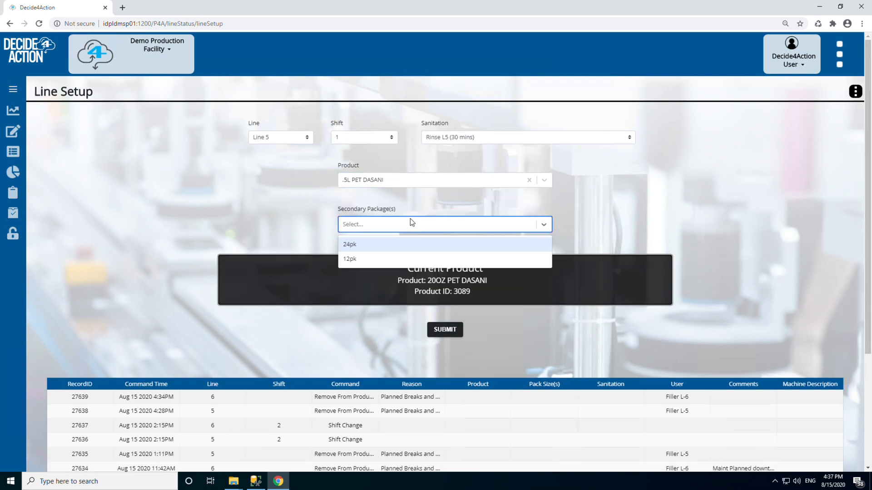
click(382, 241)
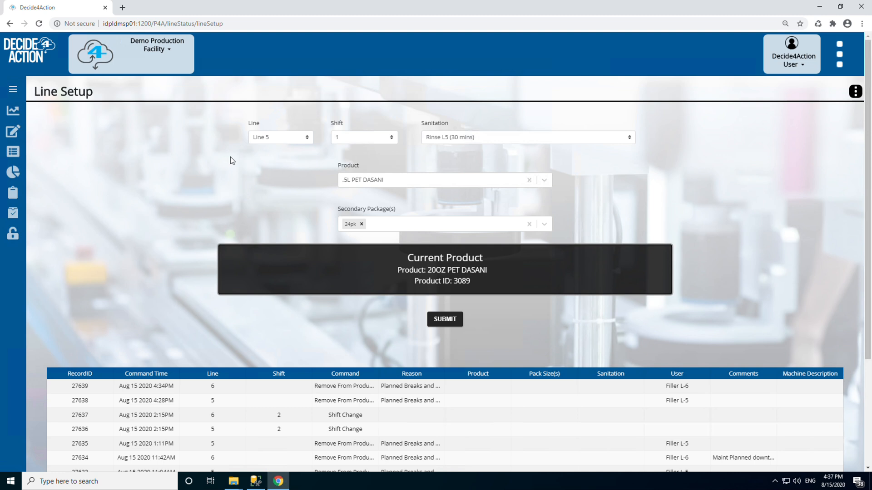
Step: Open the Changeover form and set the Line 5 sanitation to Rinse L5 (30 mins)
mouse_move(58, 159)
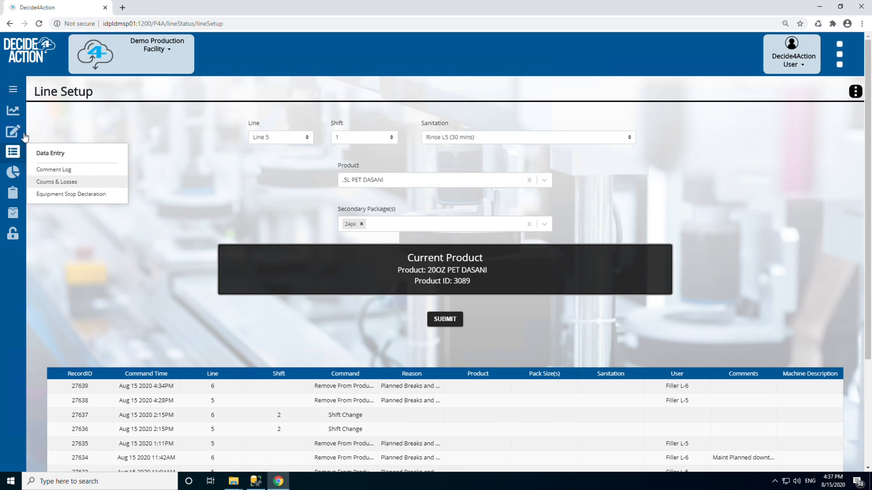
mouse_move(13, 131)
click(50, 162)
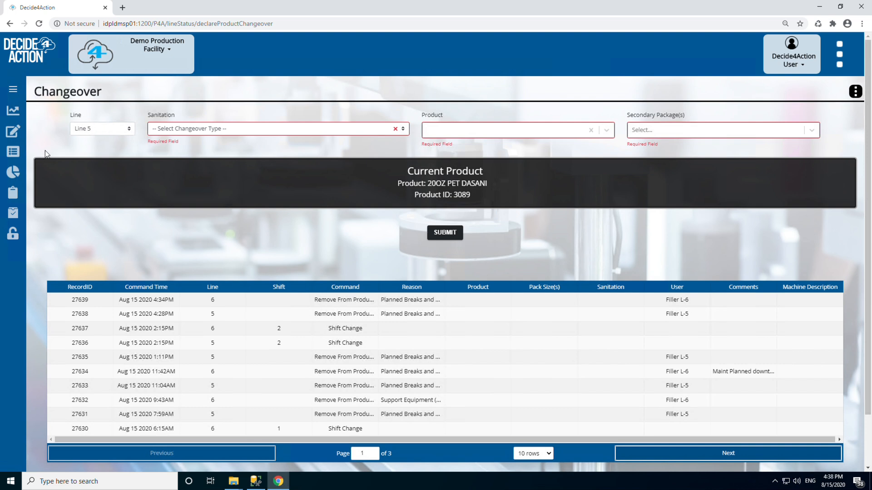
click(204, 129)
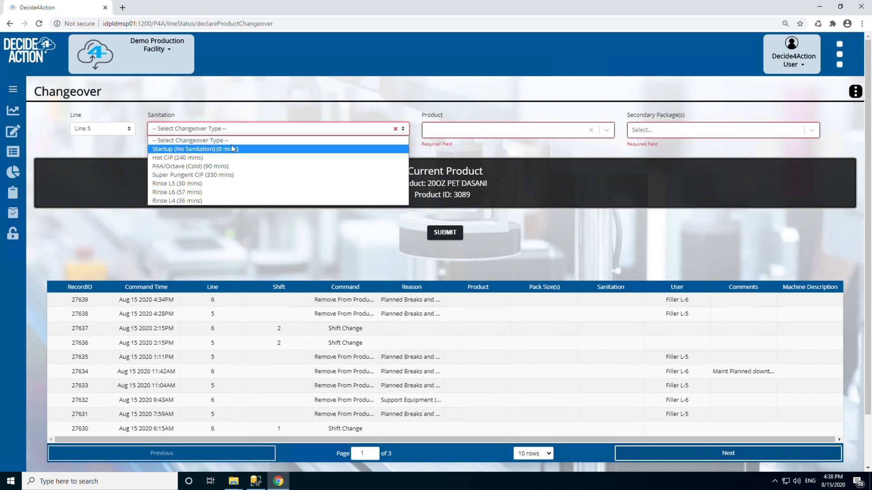
click(209, 186)
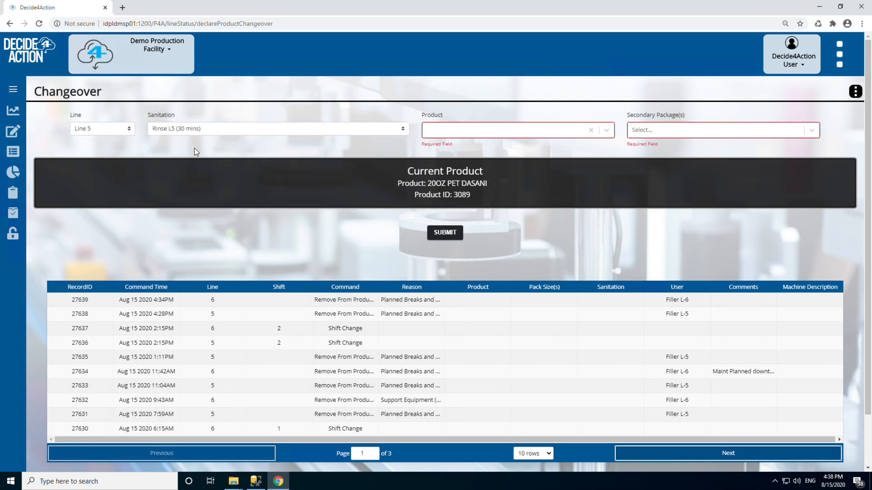
Step: Set the changeover product to 20 OZ MM FRUIT PUNCH 624.00 with the 24pk secondary package
click(464, 130)
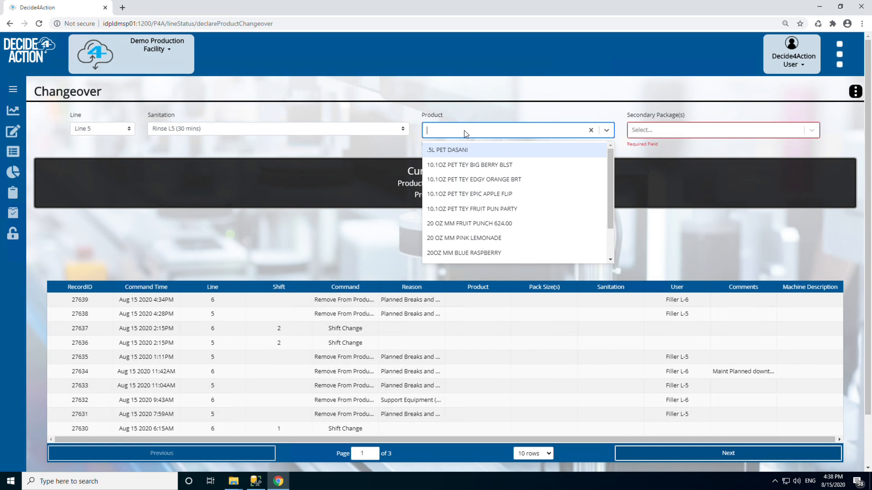
click(487, 217)
click(654, 132)
click(655, 146)
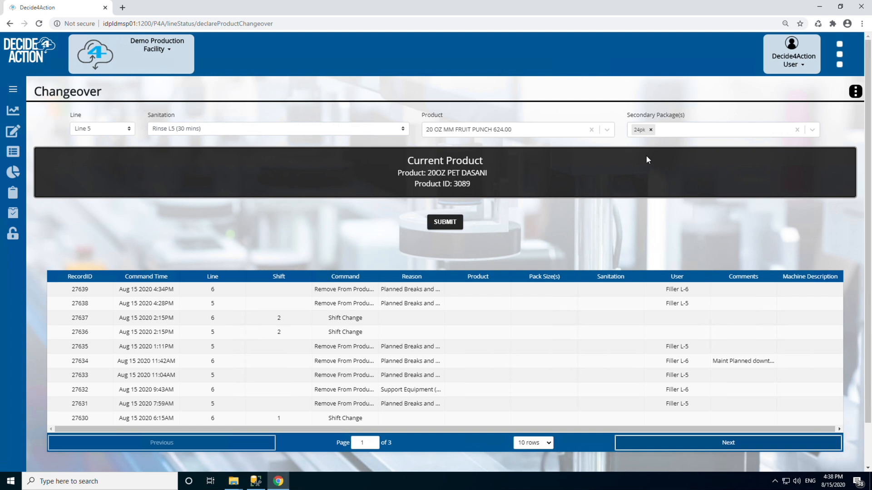
Step: Open the Shift Change form, and after viewing it switch to the Change Line Status form
mouse_move(16, 141)
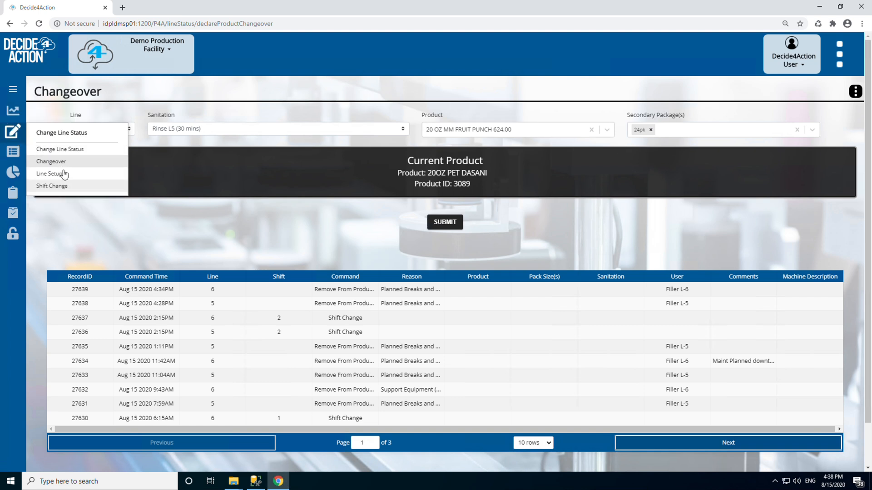
click(51, 186)
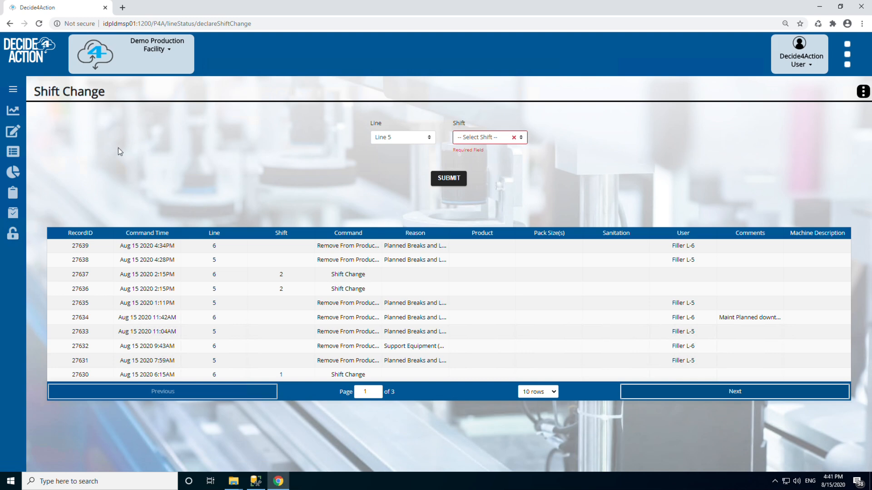
mouse_move(14, 132)
click(73, 151)
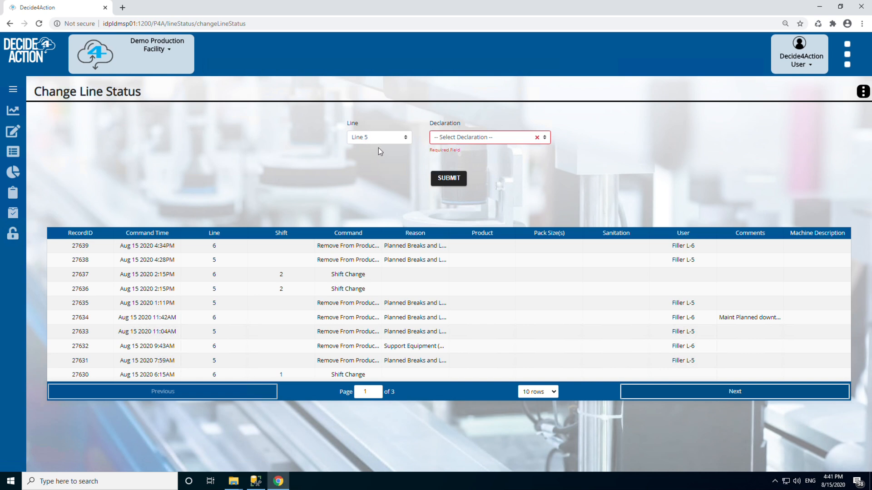
Step: Set the Line 5 declaration to End Of Day and look through its approved reasons without choosing one
click(491, 138)
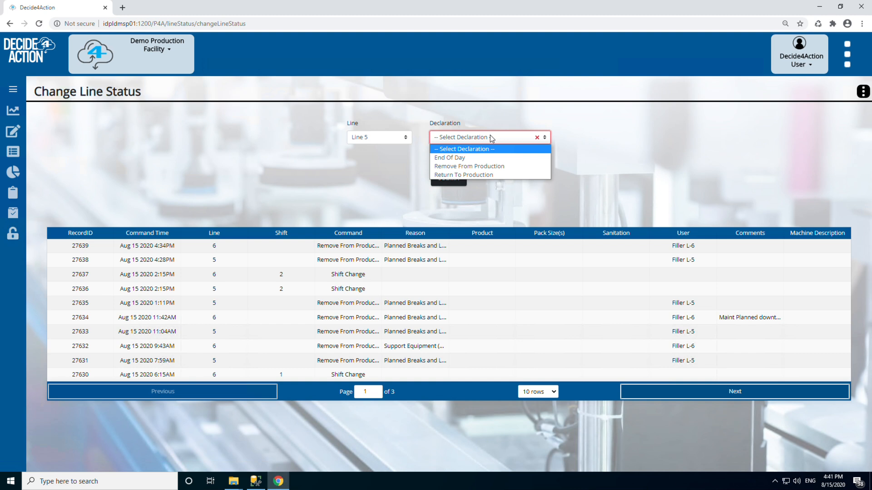
click(461, 158)
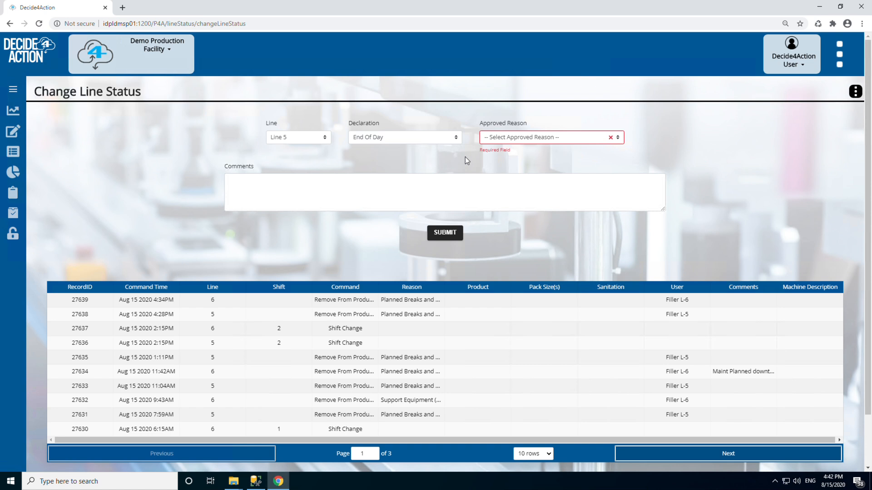
click(503, 138)
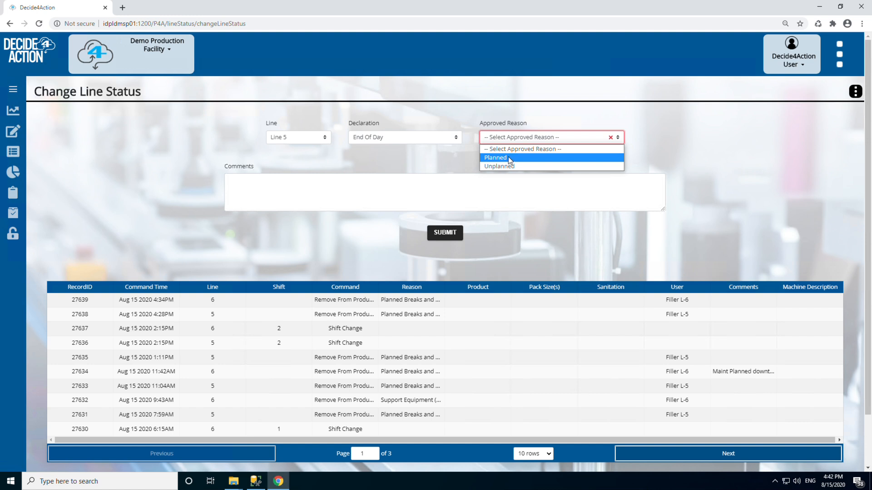
click(462, 154)
click(394, 182)
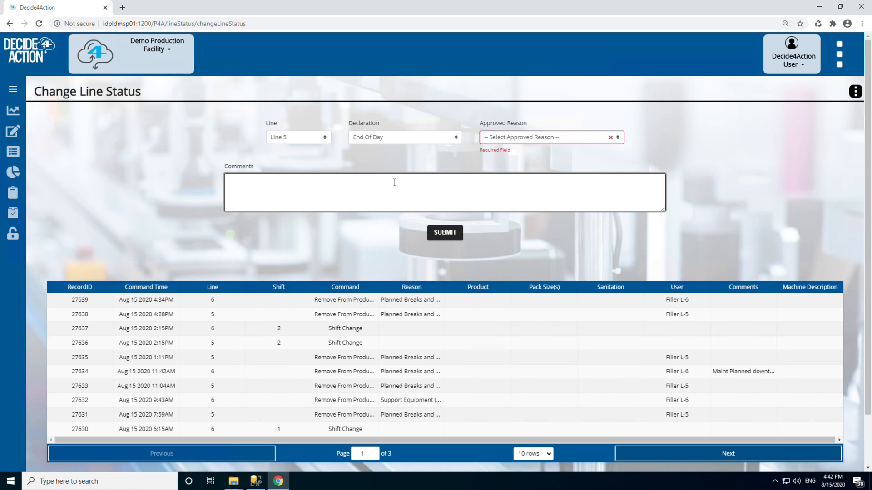
click(282, 164)
Step: Set the declaration to Remove From Production and choose Defective Raw Materials as the approved reason
click(410, 140)
click(386, 162)
click(371, 162)
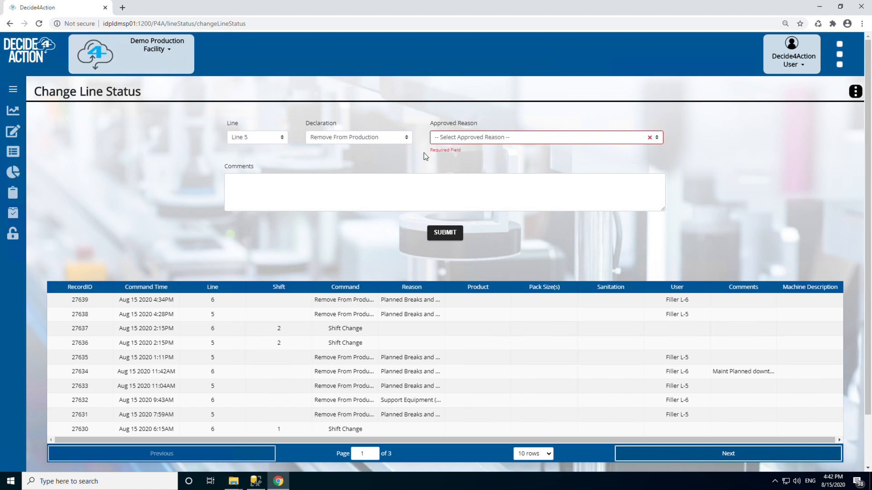
click(566, 139)
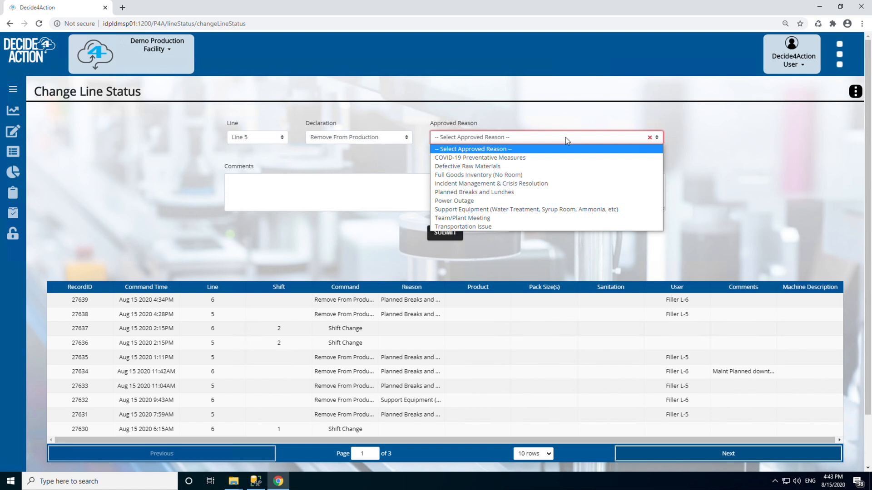
click(564, 139)
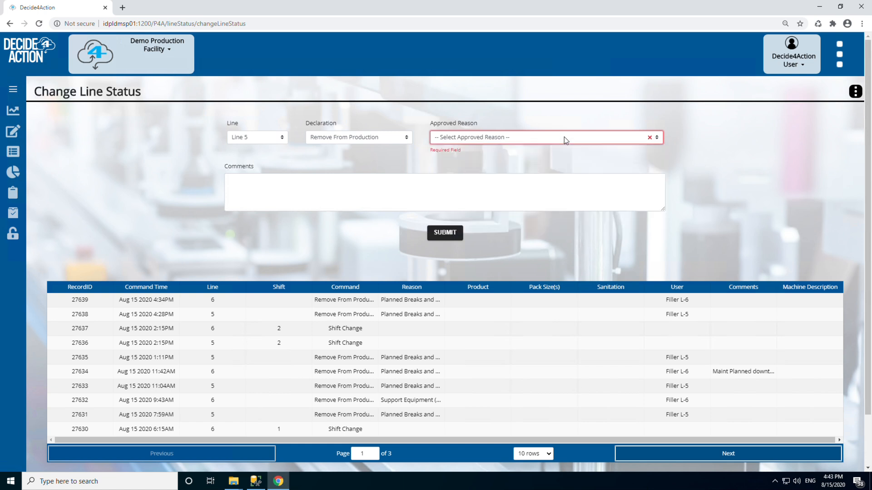
click(449, 138)
click(468, 166)
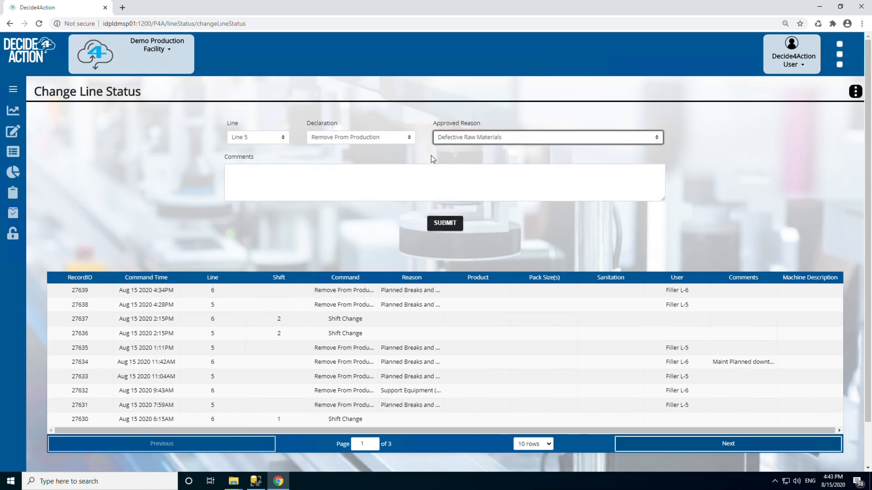
Step: Leave the comments empty and set the Line 5 declaration to Return To Production
click(323, 178)
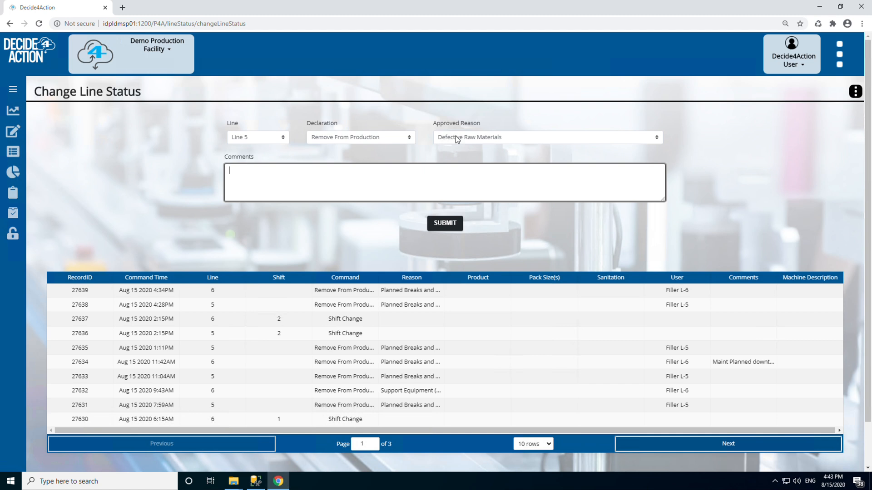
click(386, 136)
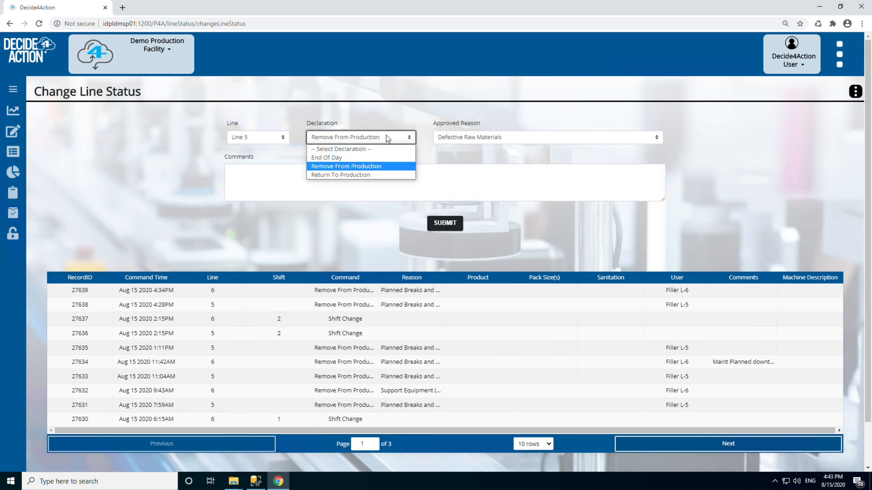
click(366, 175)
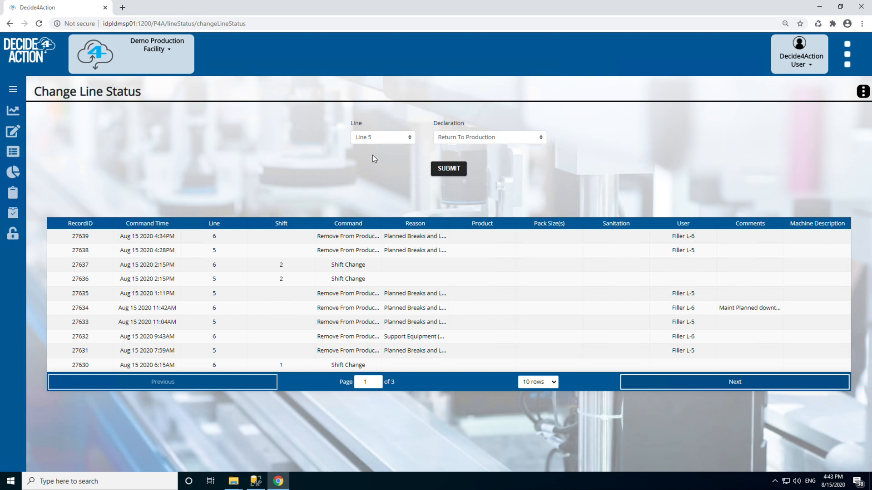
Step: Open the Correct Product/Sanitation form and set the Line 5 sanitation to Startup (No Sanitation) (0 mins)
mouse_move(20, 238)
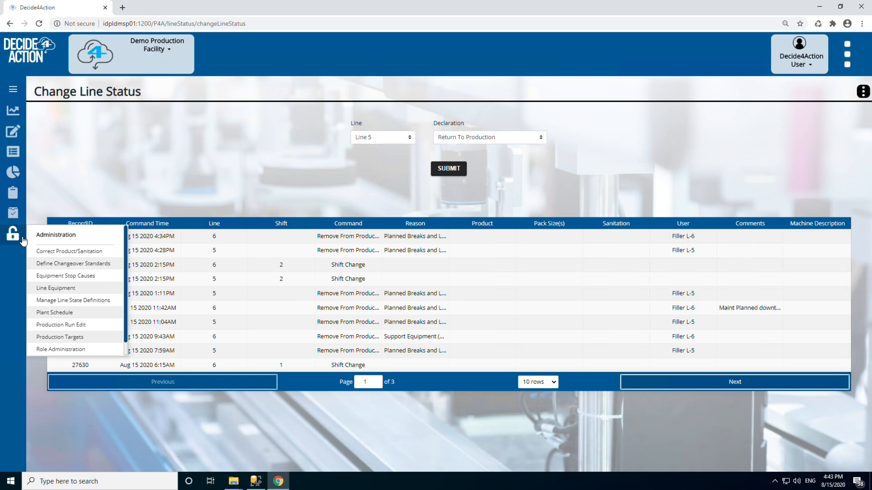
click(68, 252)
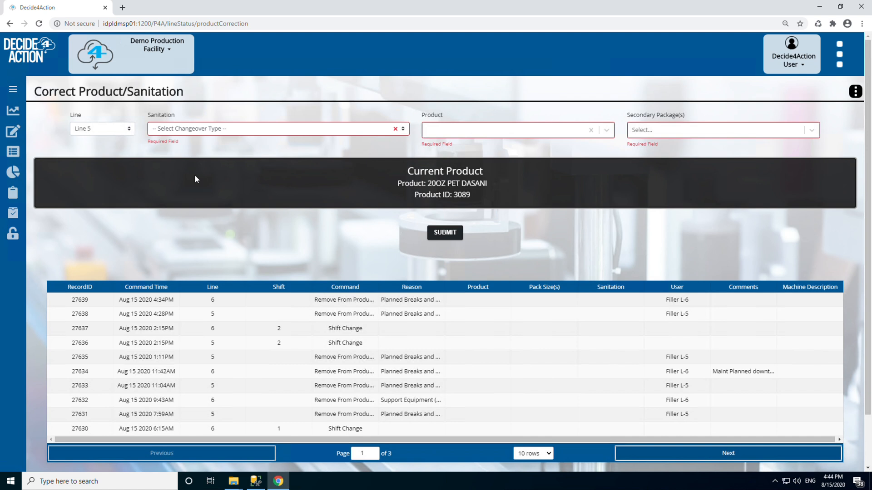
click(219, 130)
click(207, 148)
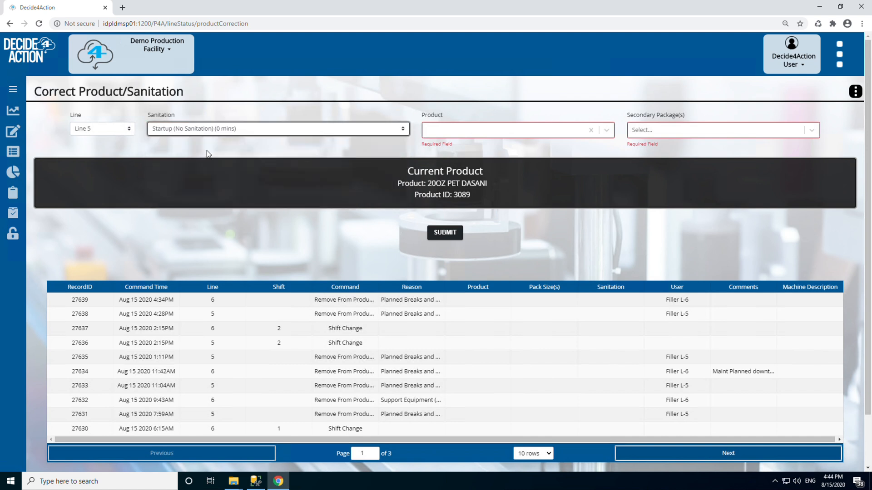
Step: Set the corrected product to 10.1OZ PET TEY BIG BERRY BLST with the 24pk secondary package
click(437, 132)
click(453, 164)
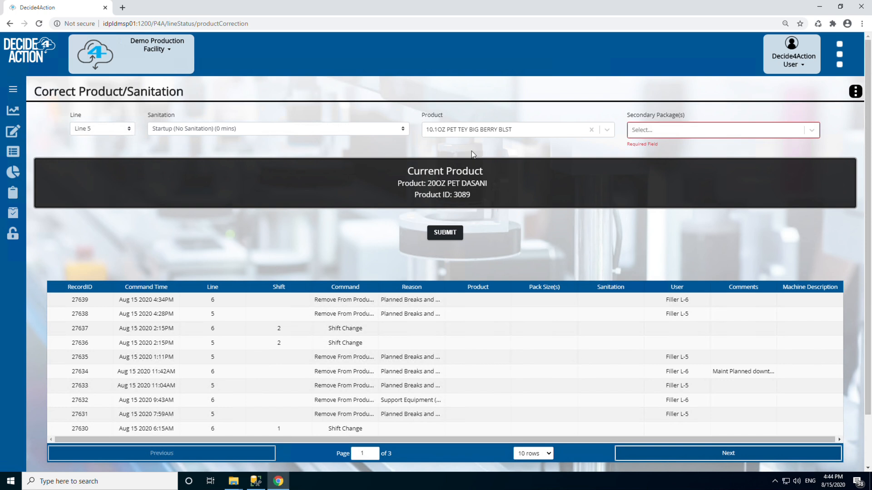
click(643, 130)
click(651, 150)
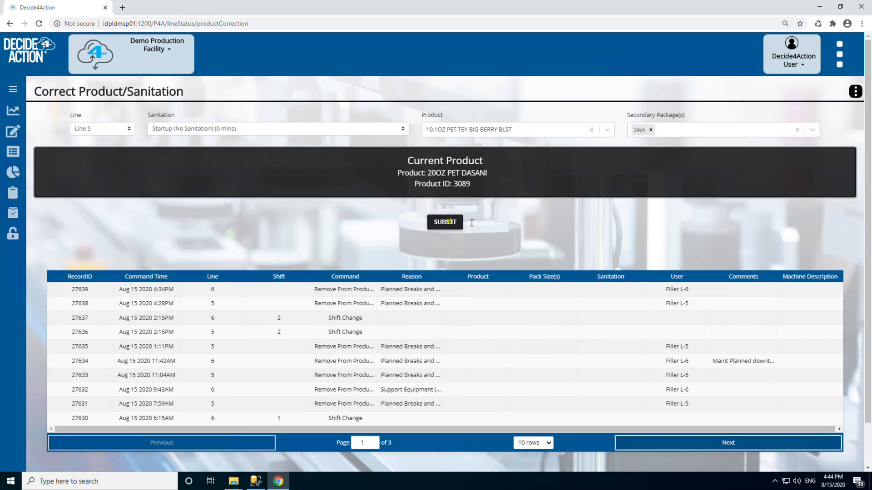
Step: Submit the product and sanitation correction, but cancel it at the confirmation
click(445, 223)
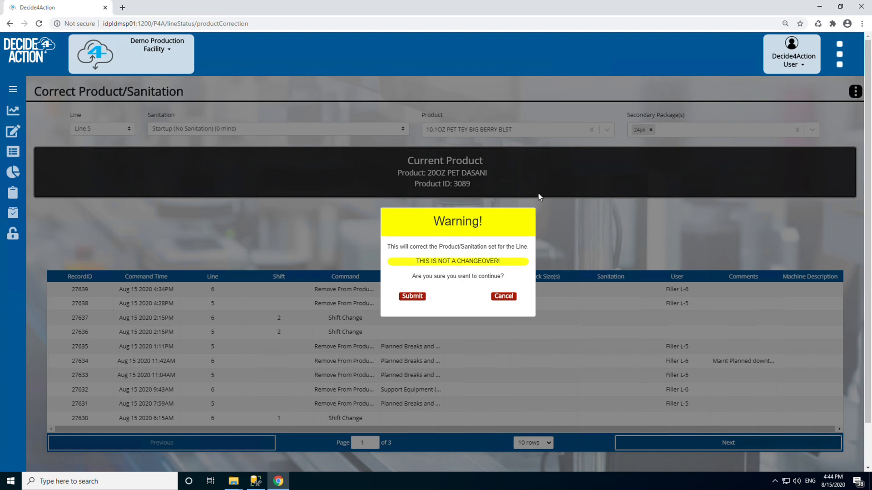
click(504, 297)
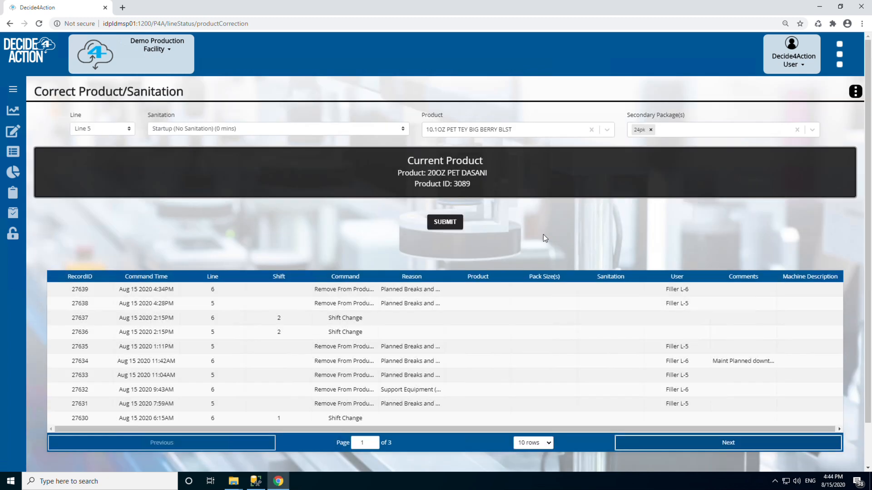